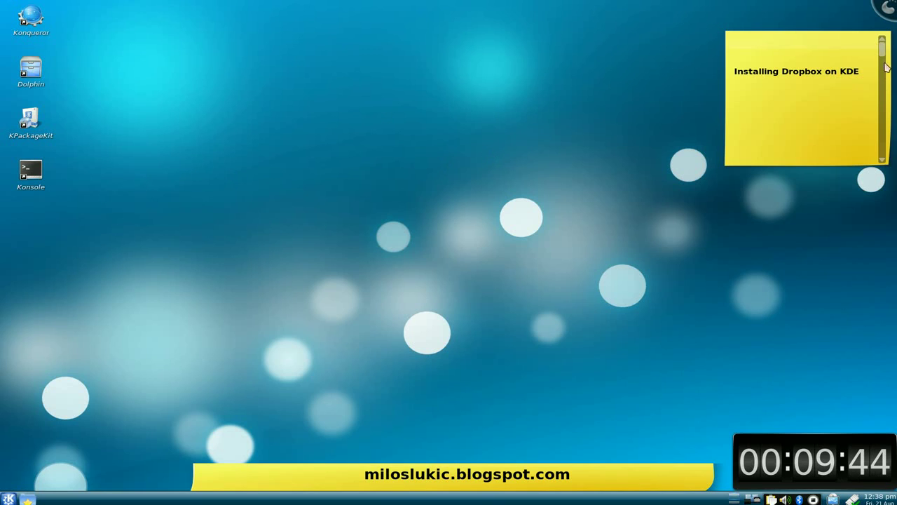
Step: Open the Home folder in Dolphin from the taskbar's places list
scroll(886, 67, down, 3)
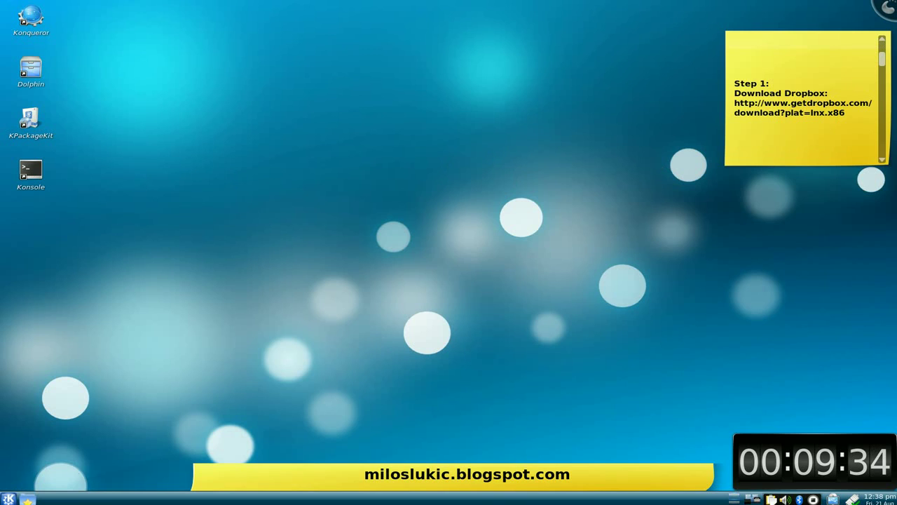
click(27, 499)
click(136, 317)
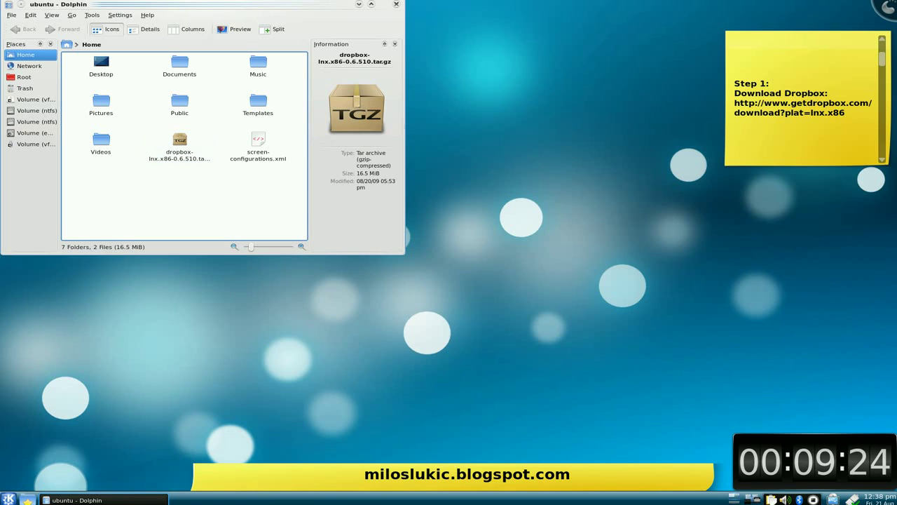
Step: Extract dropbox-lnx.x86-0.6.510.tar.gz into the home folder with Extract archive here
scroll(885, 67, down, 1)
drag(885, 67, 885, 77)
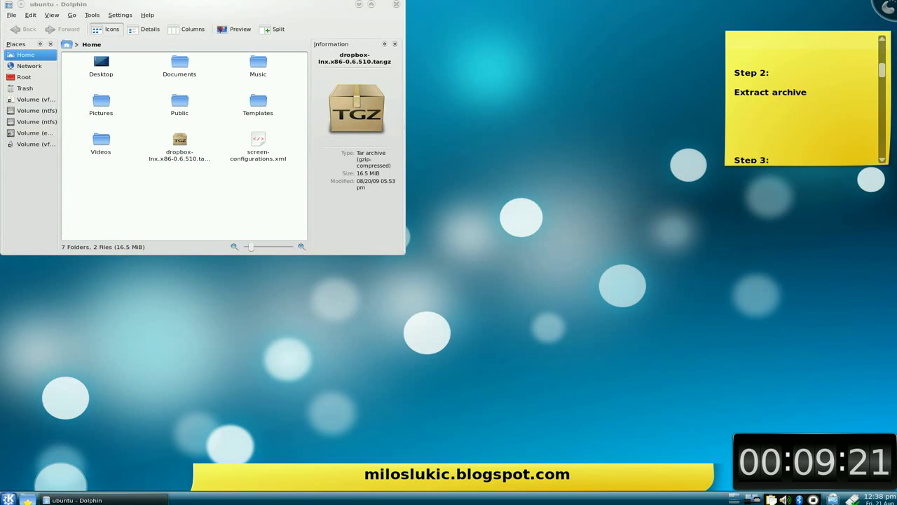
click(177, 160)
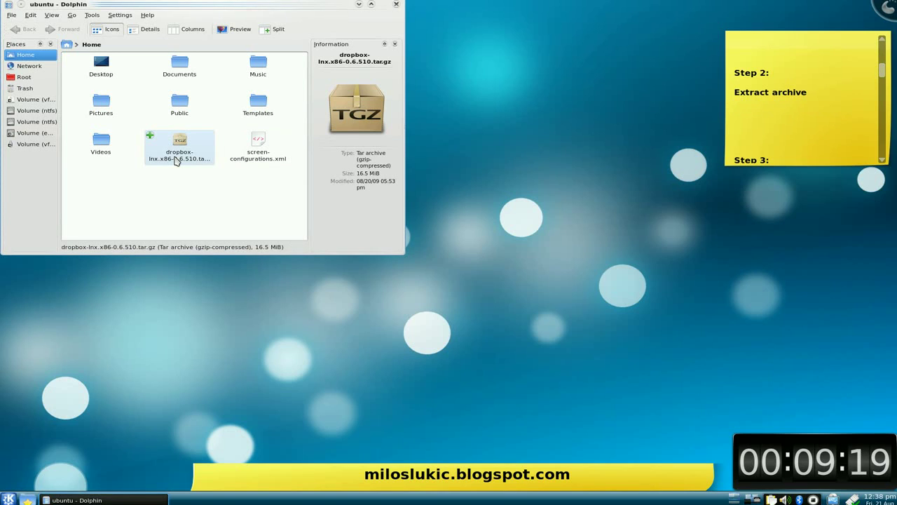
right_click(177, 160)
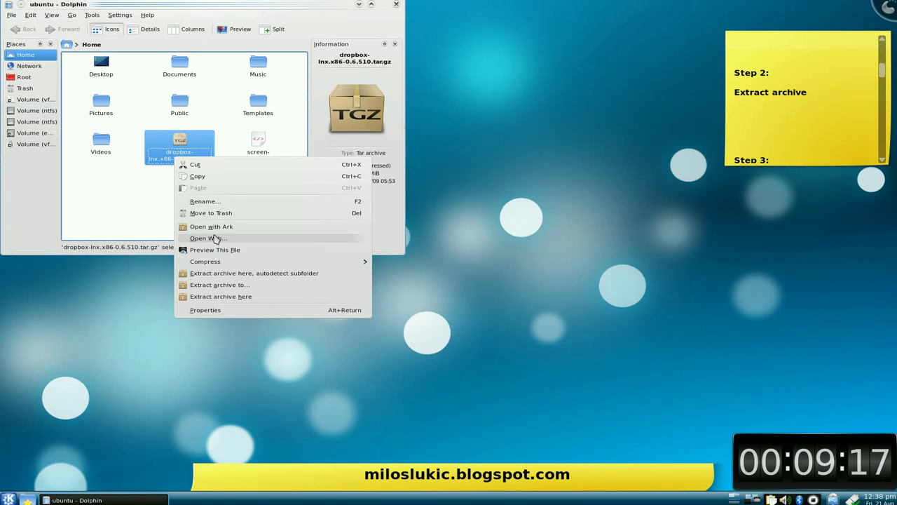
click(218, 297)
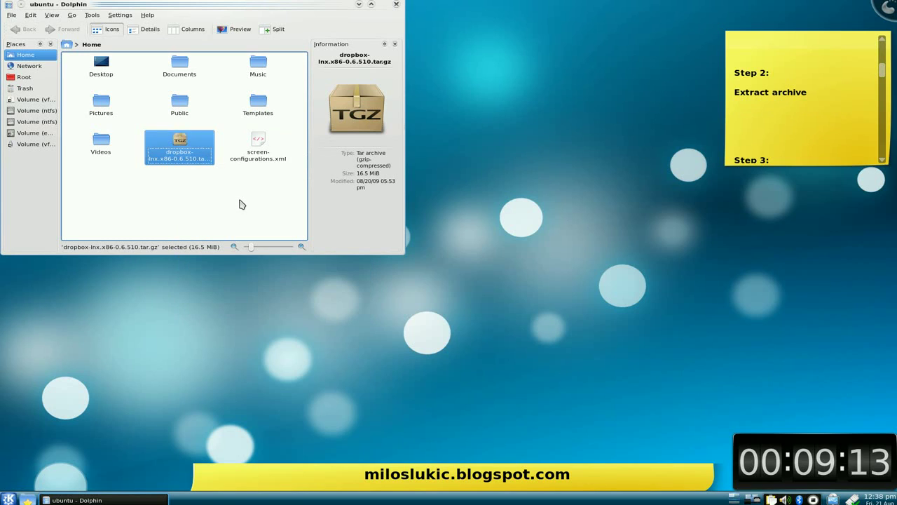
click(240, 204)
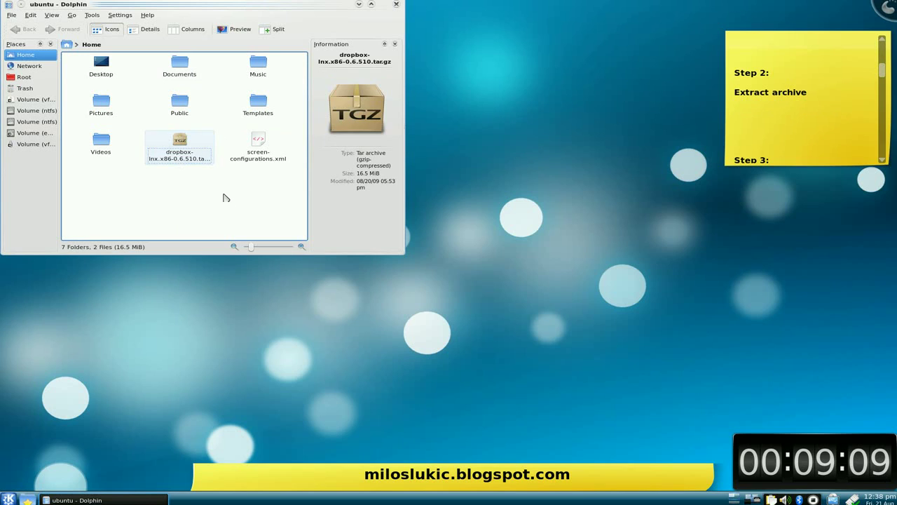
click(52, 14)
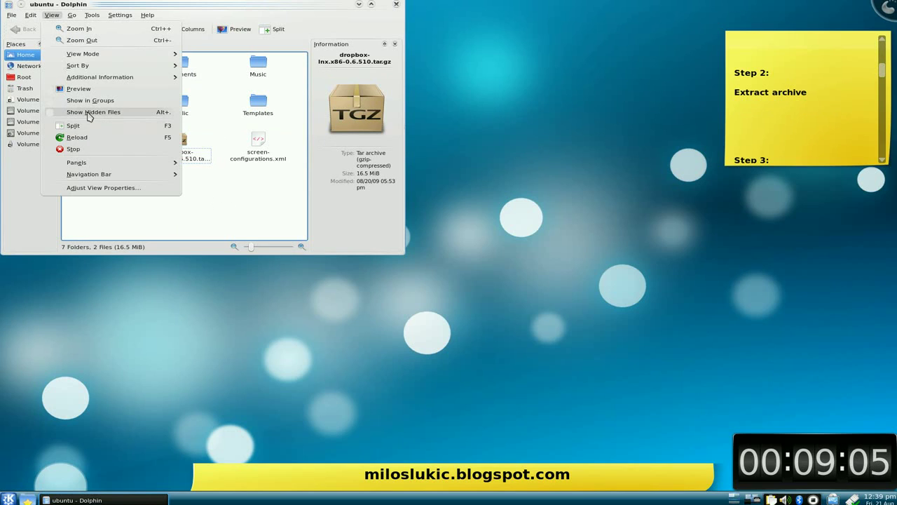
Step: Turn on Show Hidden Files so the .dropbox-dist folder appears in Home
click(90, 114)
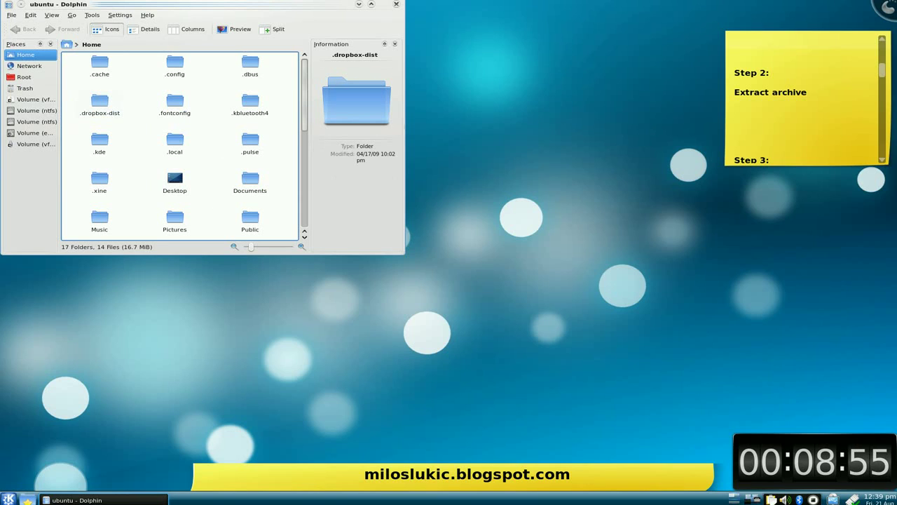
click(883, 82)
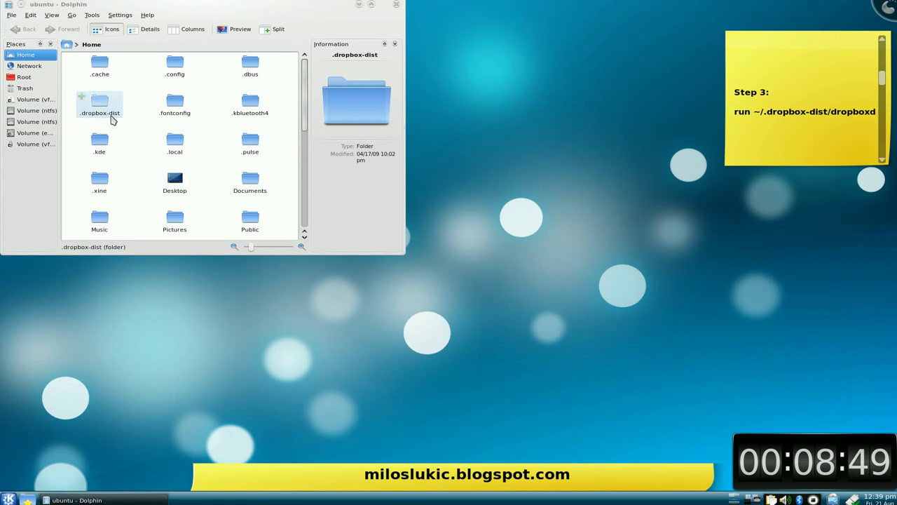
Step: Open .dropbox-dist and scroll until the 119 B dropboxd script is visible
click(105, 108)
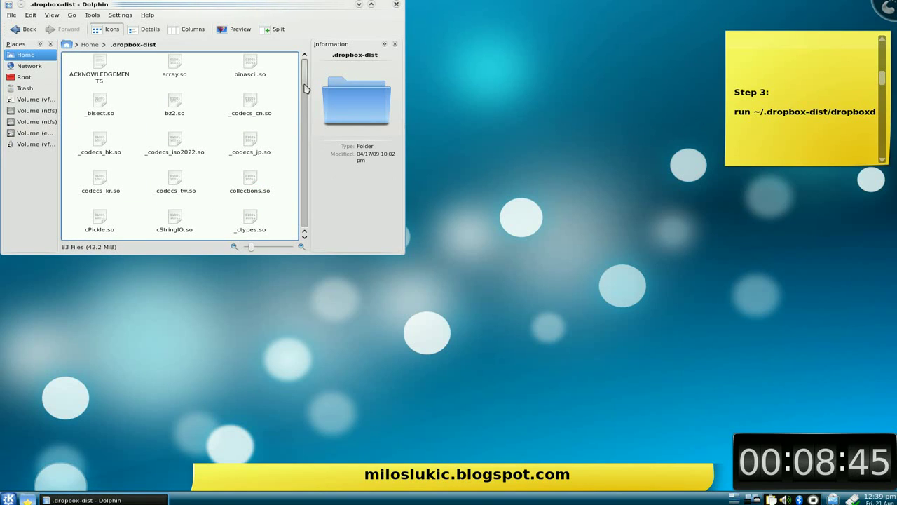
drag(305, 87, 306, 113)
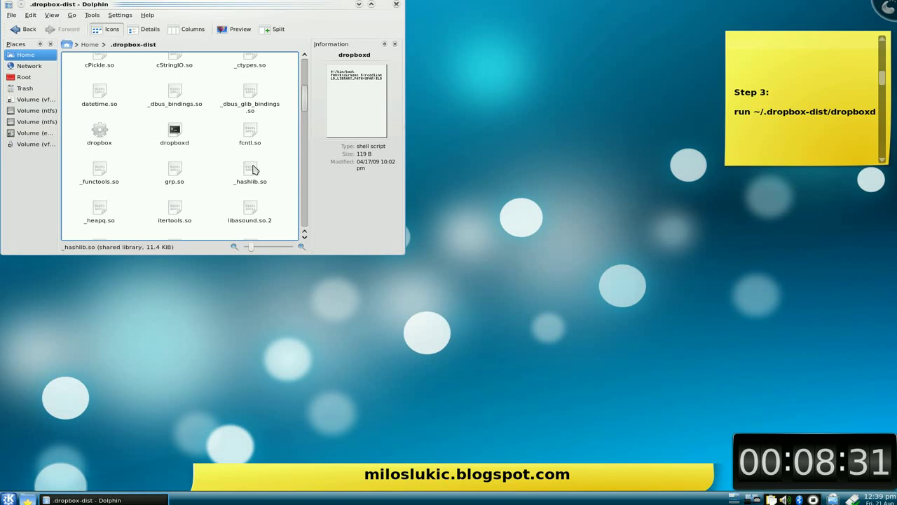
click(55, 16)
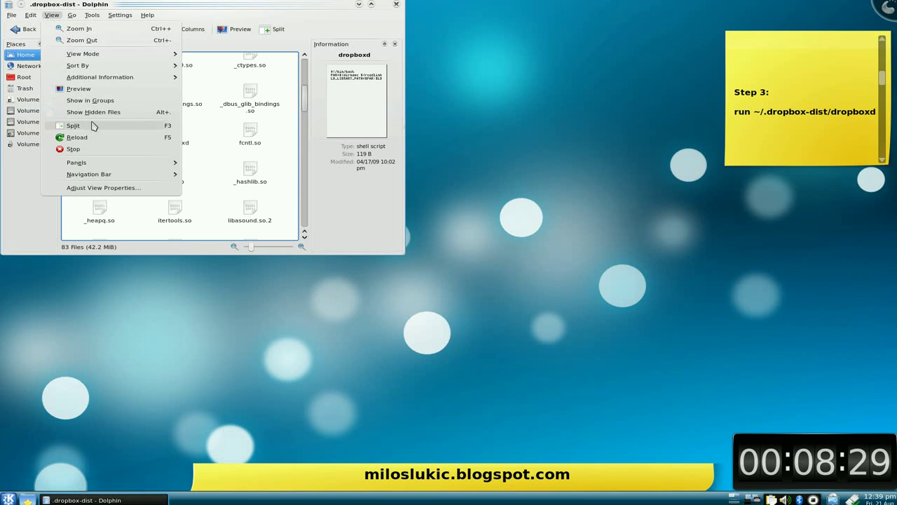
Step: Show Dolphin's embedded Terminal panel for the .dropbox-dist folder
mouse_move(108, 163)
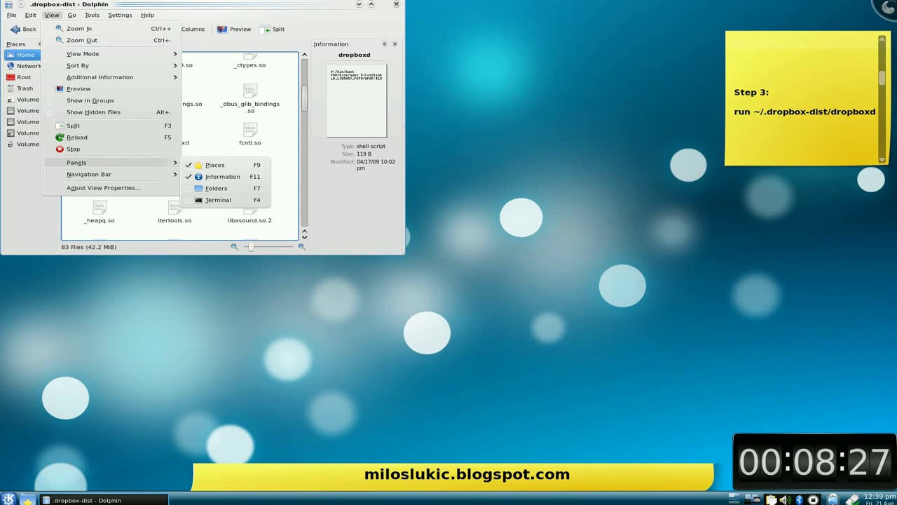
click(226, 200)
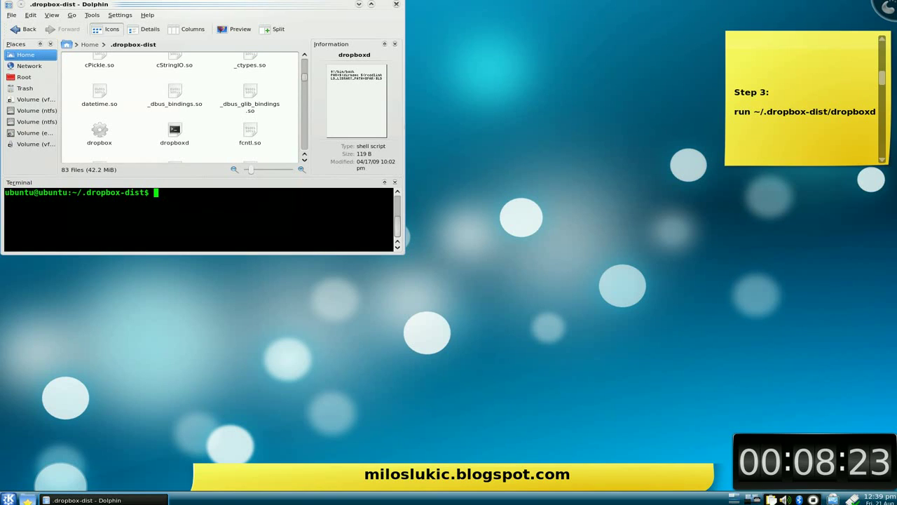
drag(189, 10, 189, 9)
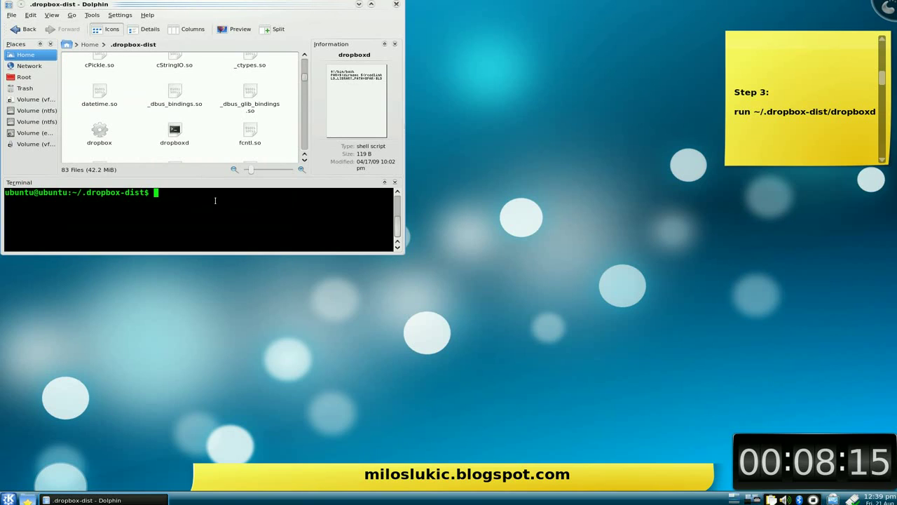
Step: Run ./dropboxd in the terminal, fixing the typo, to launch Dropbox Setup
text(./droboxd)
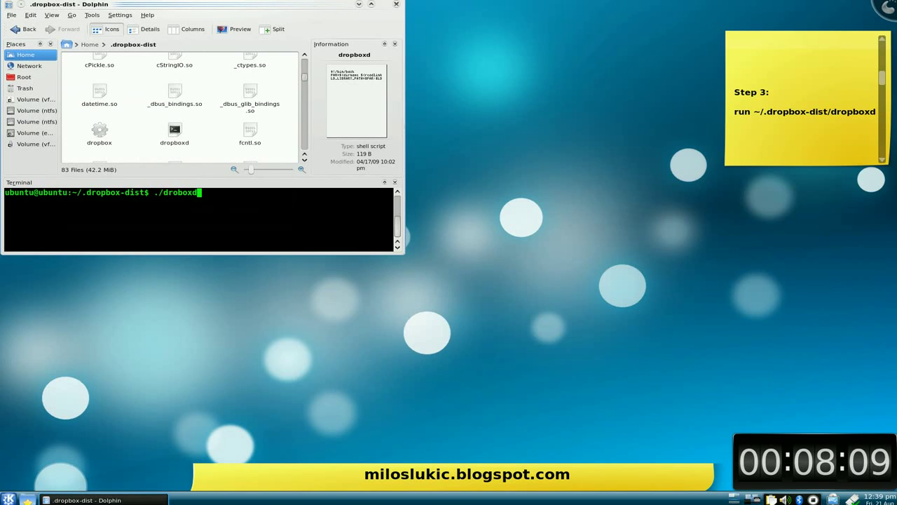
key(BackSpace)
key(BackSpace)
key(BackSpace)
key(BackSpace)
key(BackSpace)
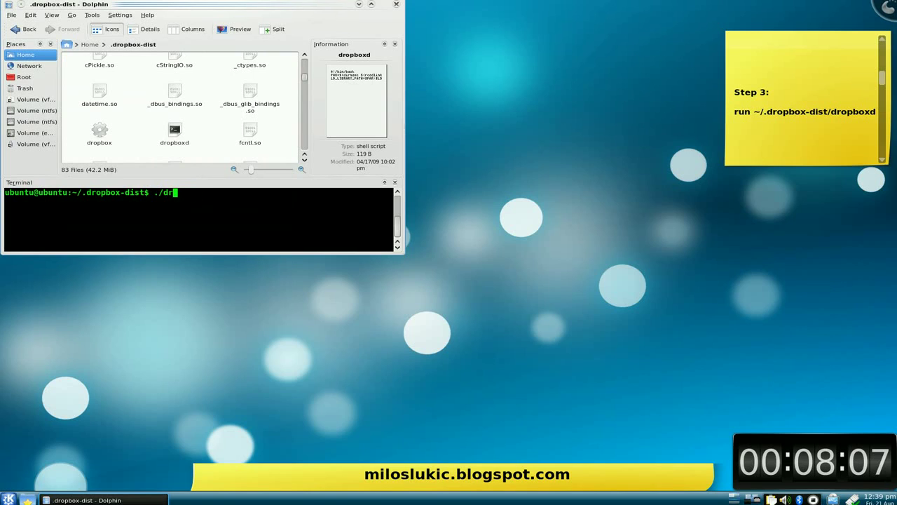
text(opbox)
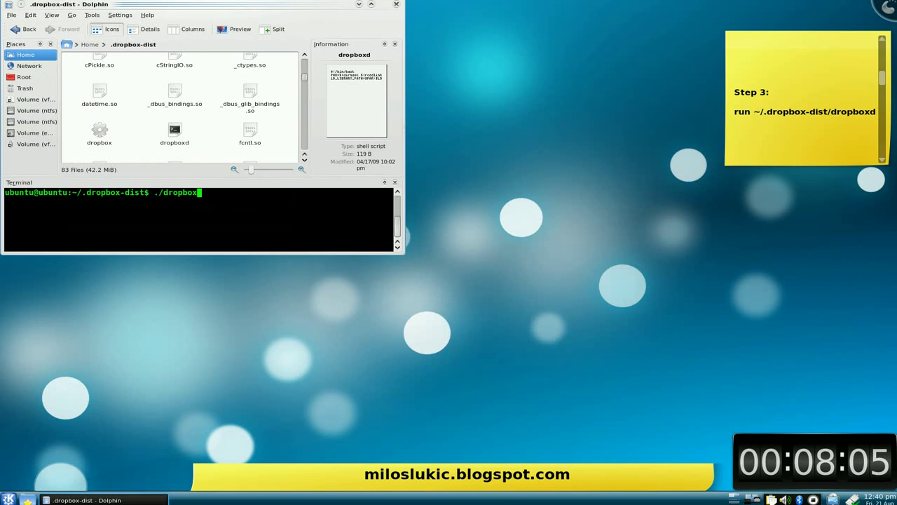
text(d)
key(Return)
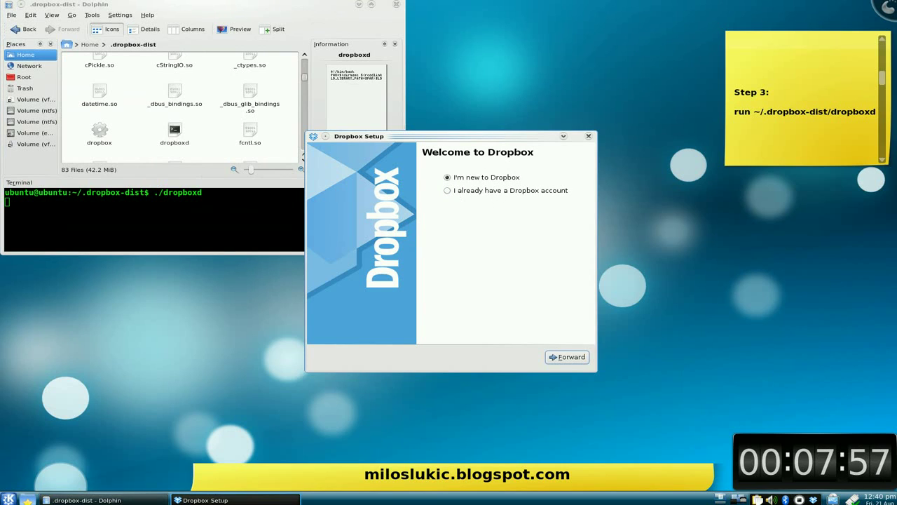
Step: Choose 'I already have a Dropbox account' and continue to the Log in page
drag(882, 77, 884, 97)
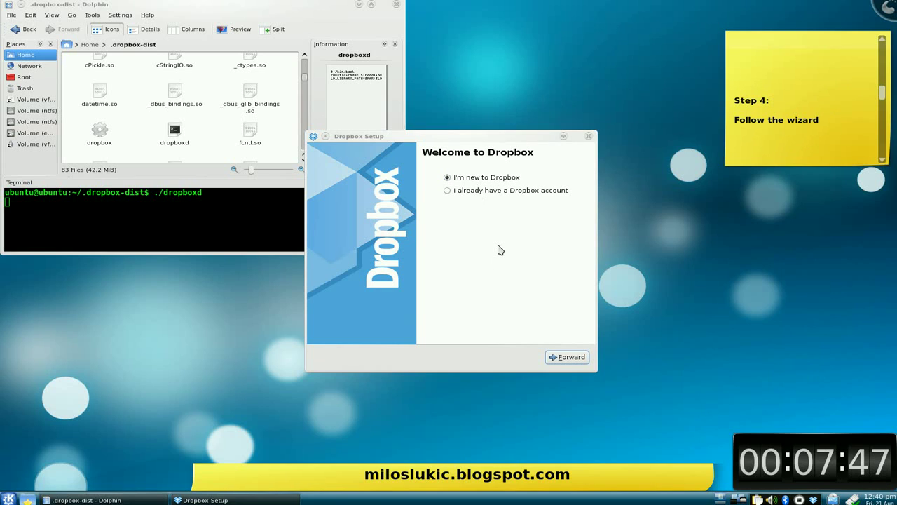
click(447, 190)
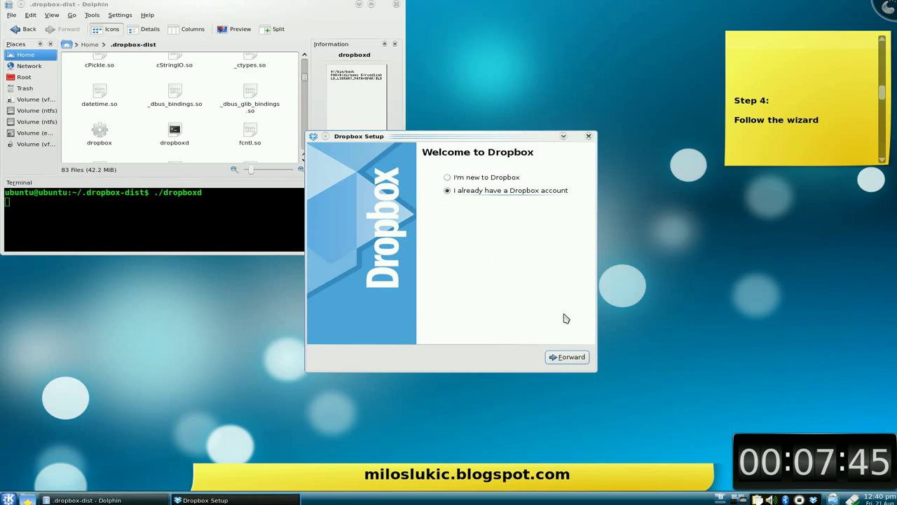
click(565, 358)
Step: Enter the account e-mail and password, keep Display Name ubuntu, and submit the login
click(506, 174)
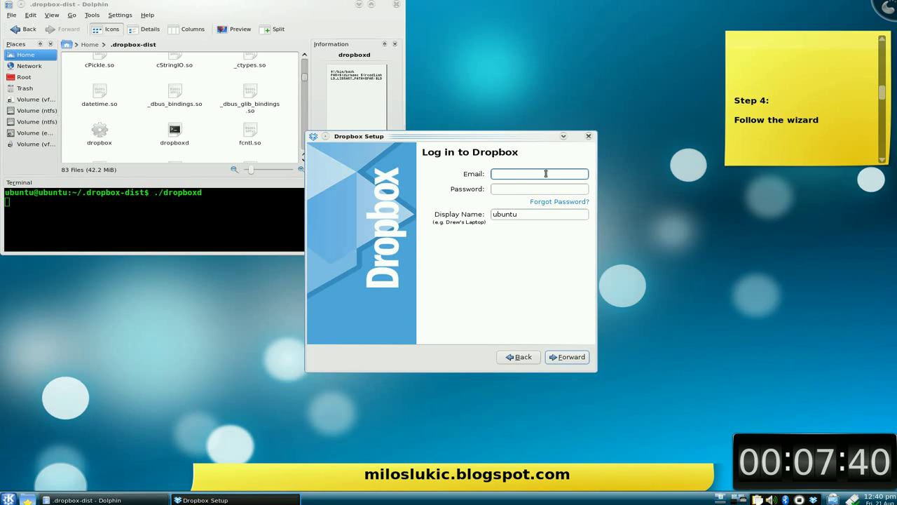
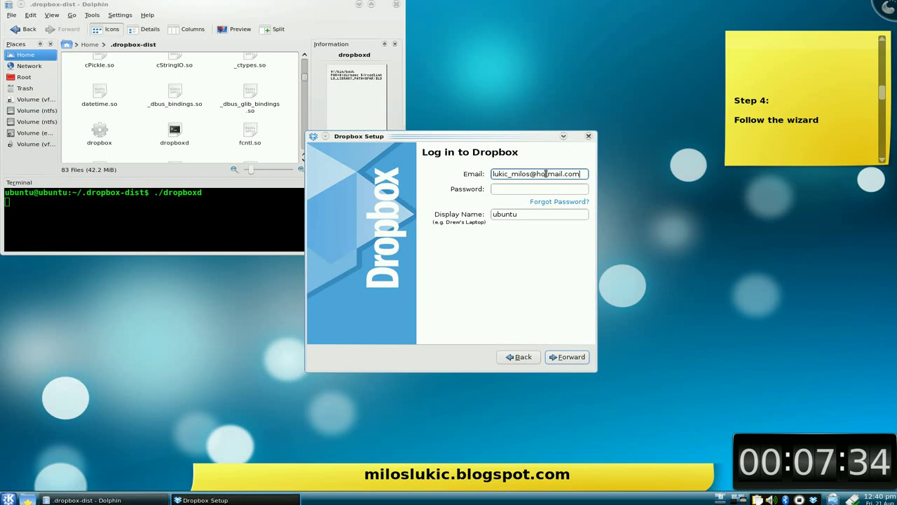
key(Tab)
text(****)
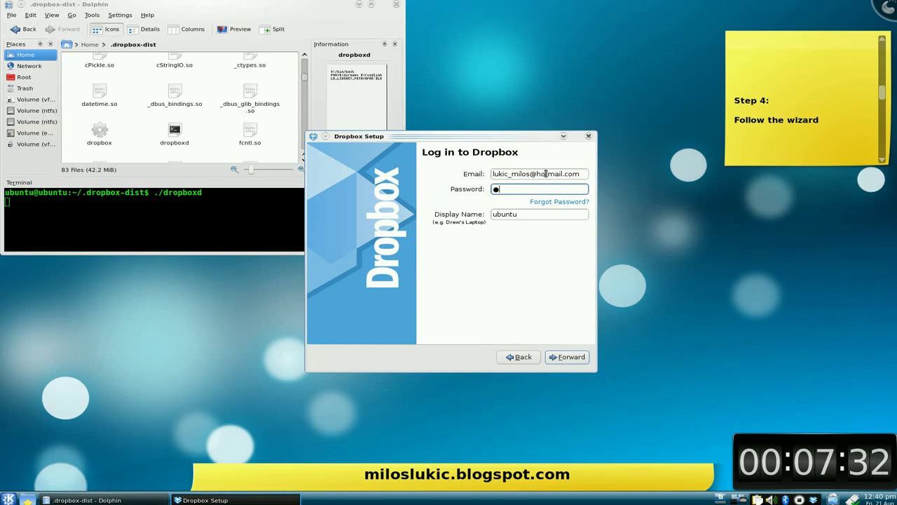
text(*****)
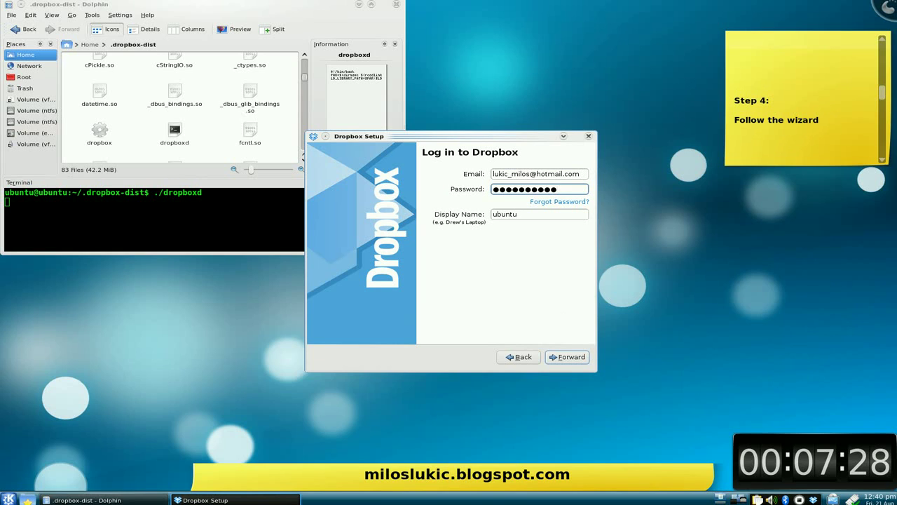
click(533, 215)
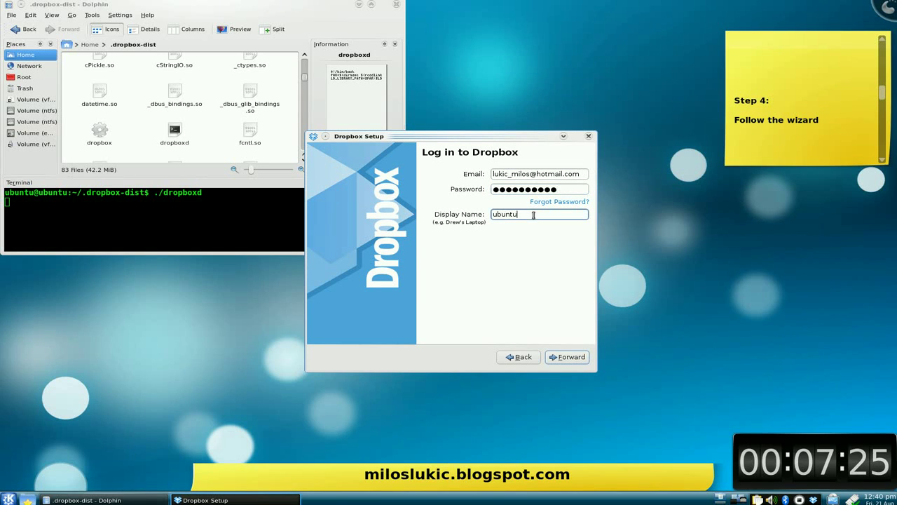
click(568, 359)
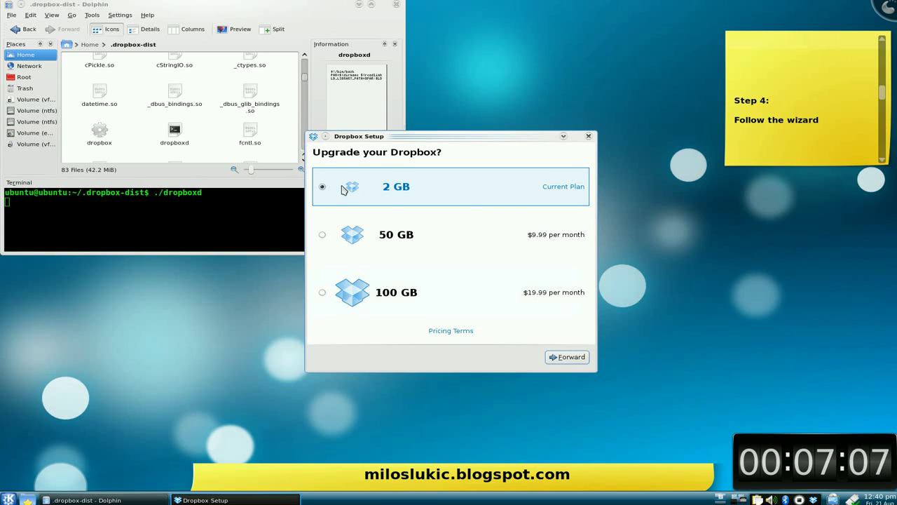
Step: Keep the free 2 GB plan and advance through the four tour pages to That's it!
click(571, 357)
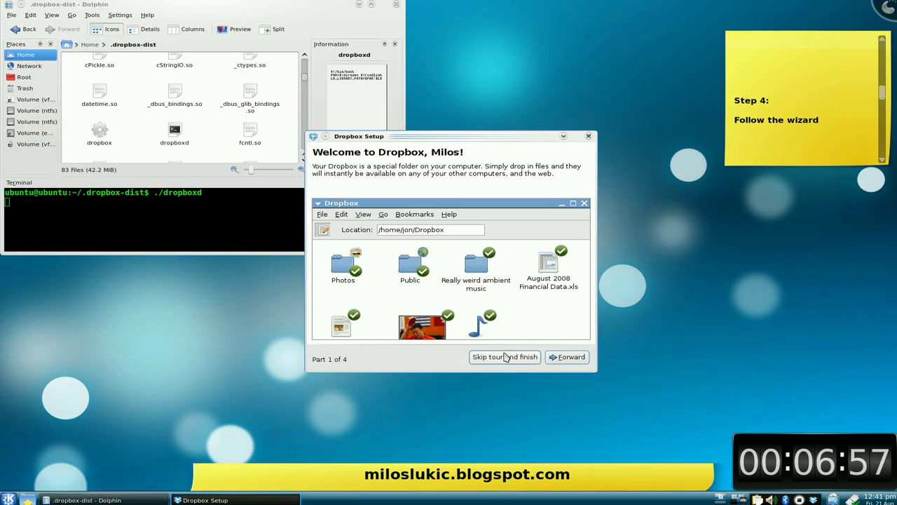
click(570, 356)
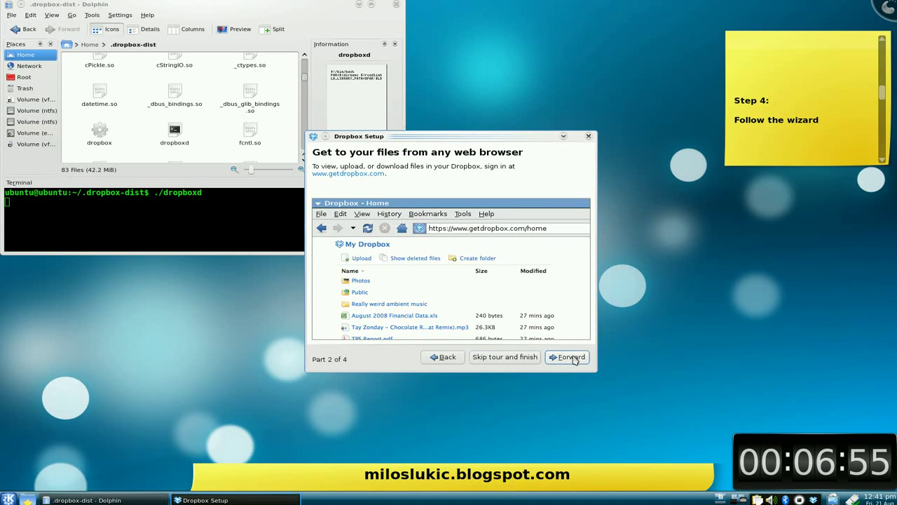
click(570, 357)
click(569, 356)
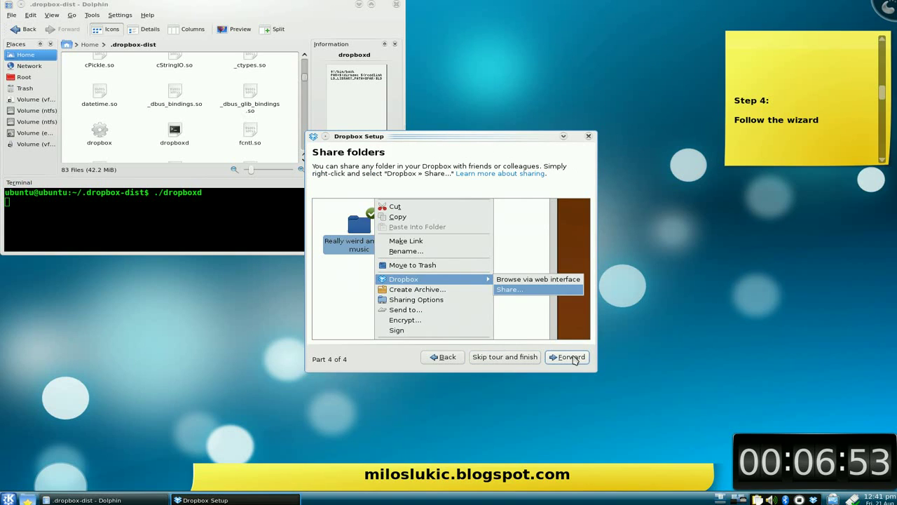
click(571, 357)
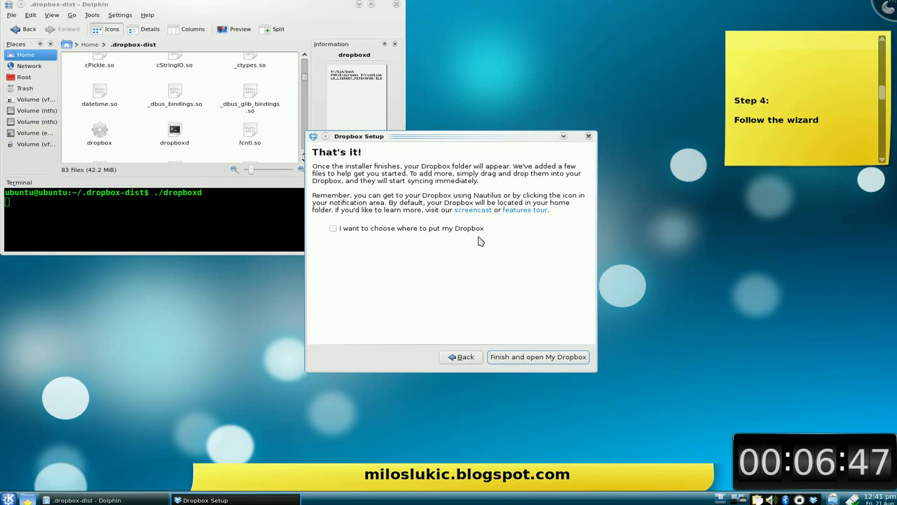
Step: Tick the custom Dropbox location option for /home/ubuntu/Dropbox and finish setup
click(333, 229)
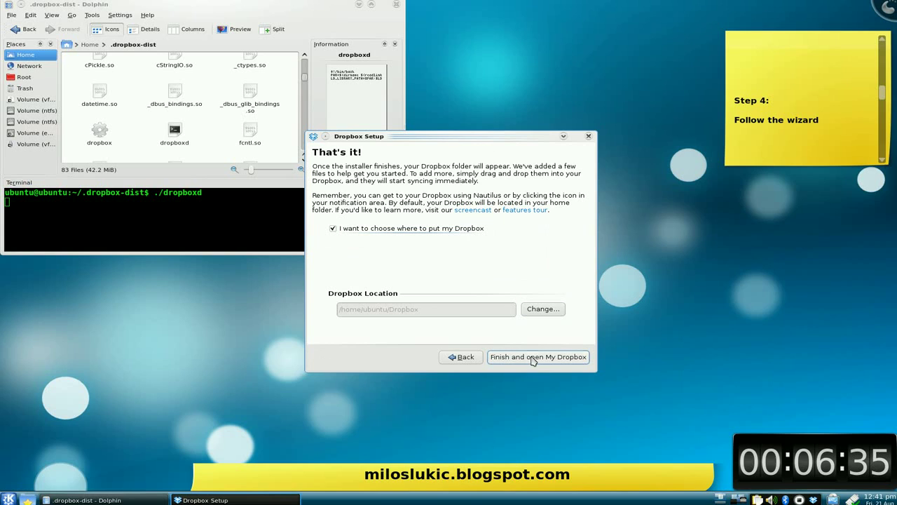
click(884, 105)
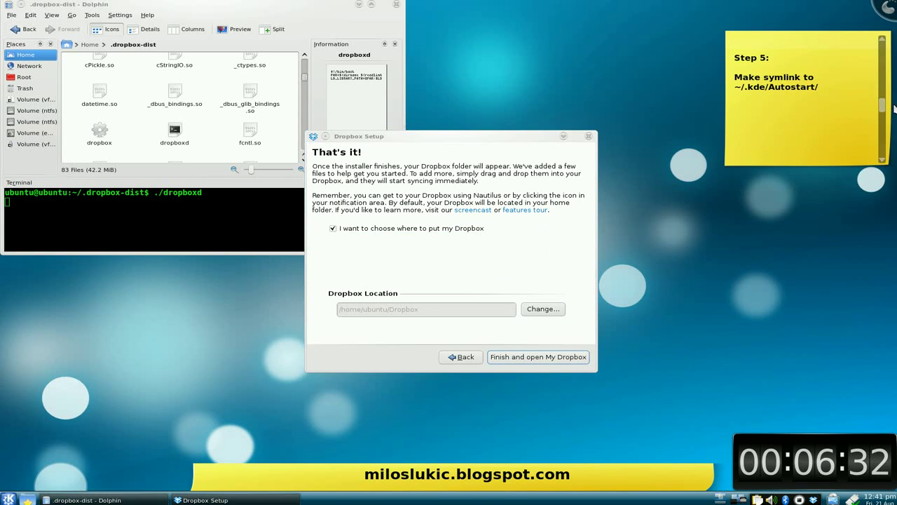
drag(885, 106, 885, 97)
click(538, 357)
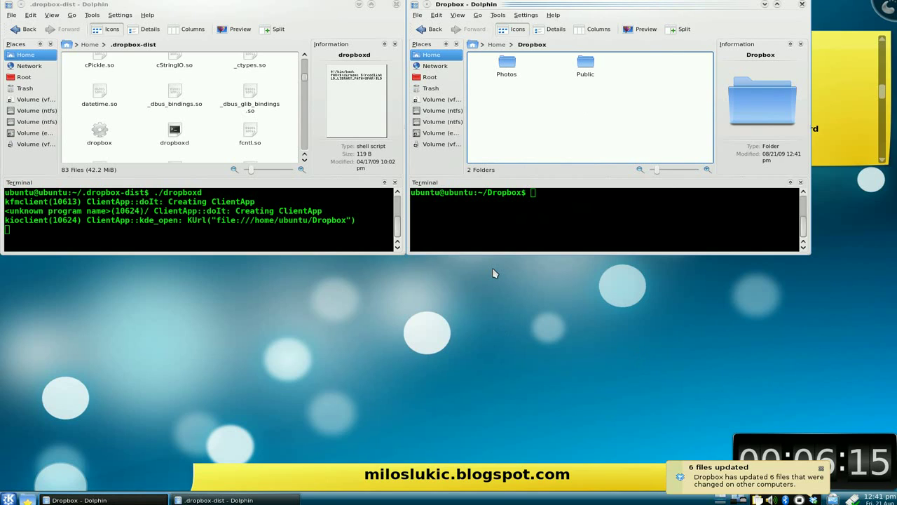
Step: Dismiss the files-updated notification, browse Photos, then return to the Dropbox folder
click(821, 468)
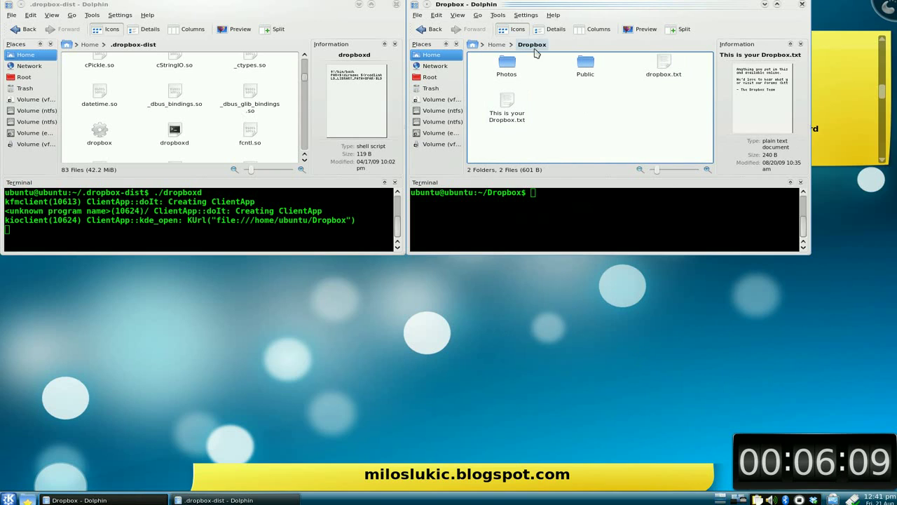
click(506, 68)
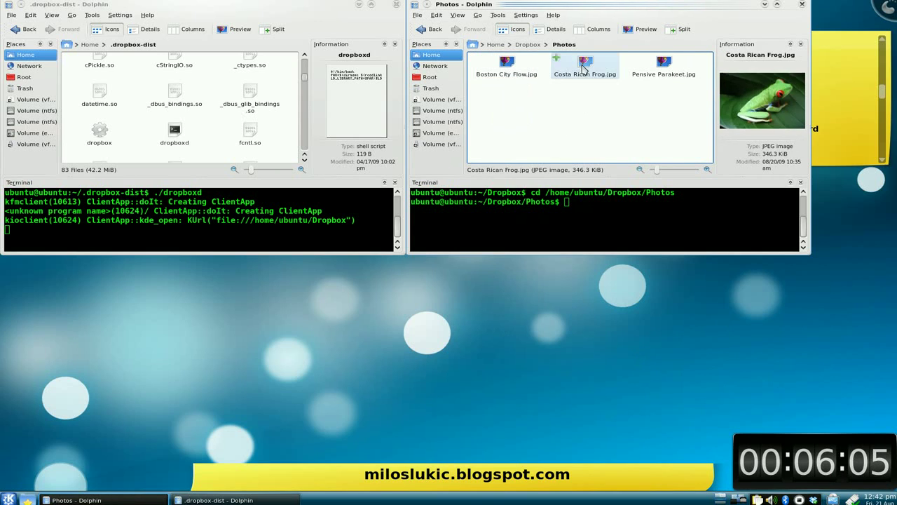
key(alt+Left)
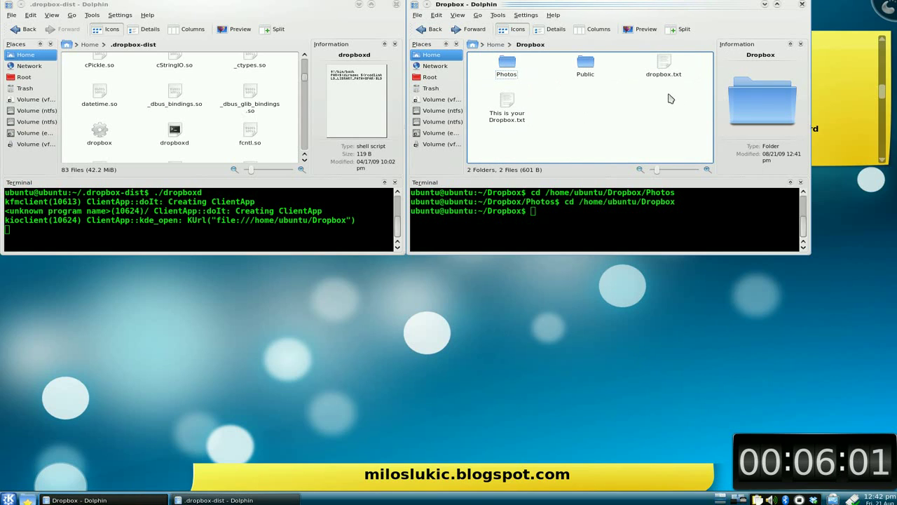
Step: Close the Dropbox folder window, leaving Dolphin on .dropbox-dist
click(802, 5)
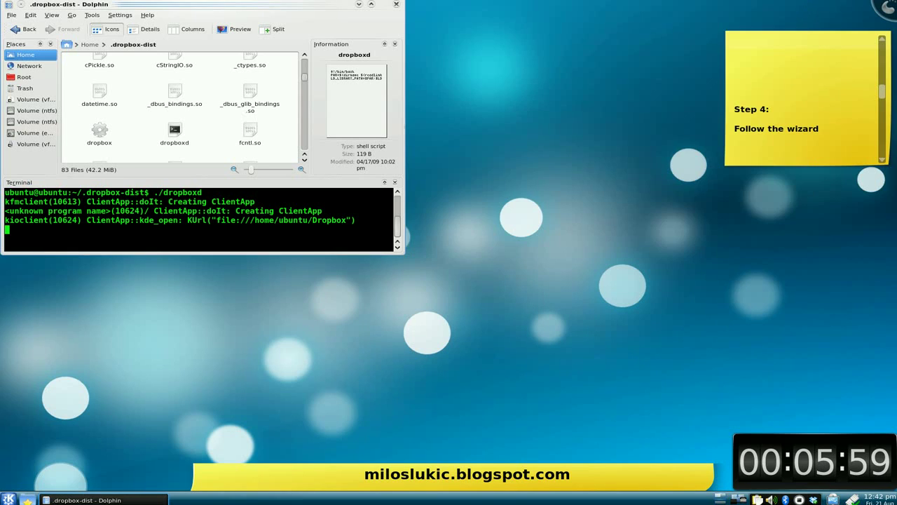
scroll(883, 105, down, 2)
scroll(886, 111, down, 1)
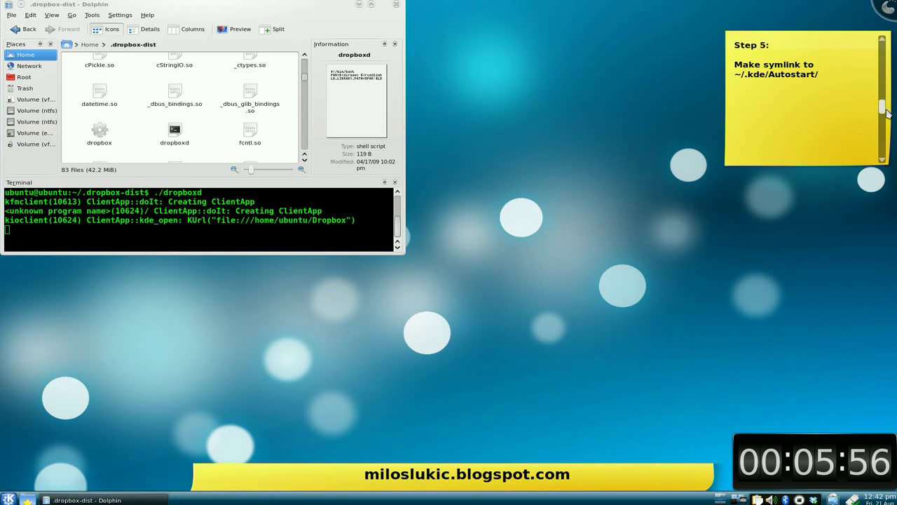
scroll(884, 109, up, 1)
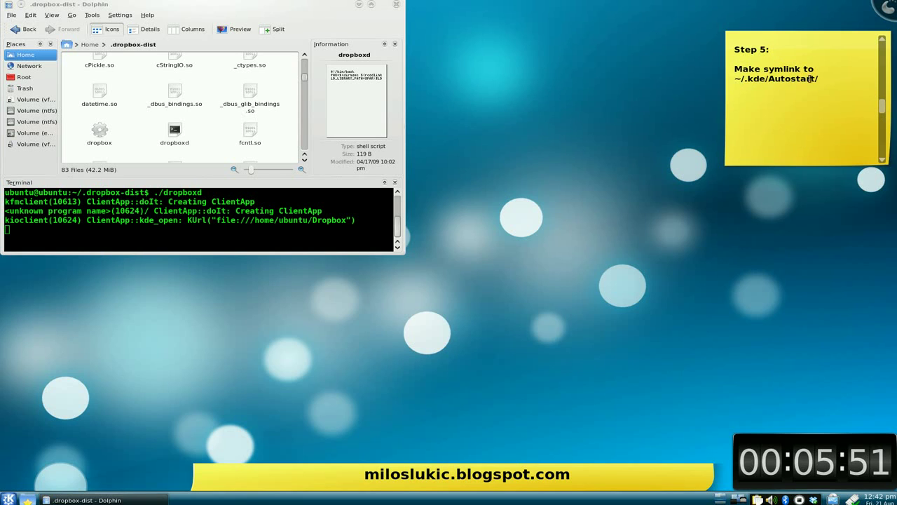
Step: Maximize Dolphin, split the view, and open Home > .kde > Autostart in the right pane
click(371, 4)
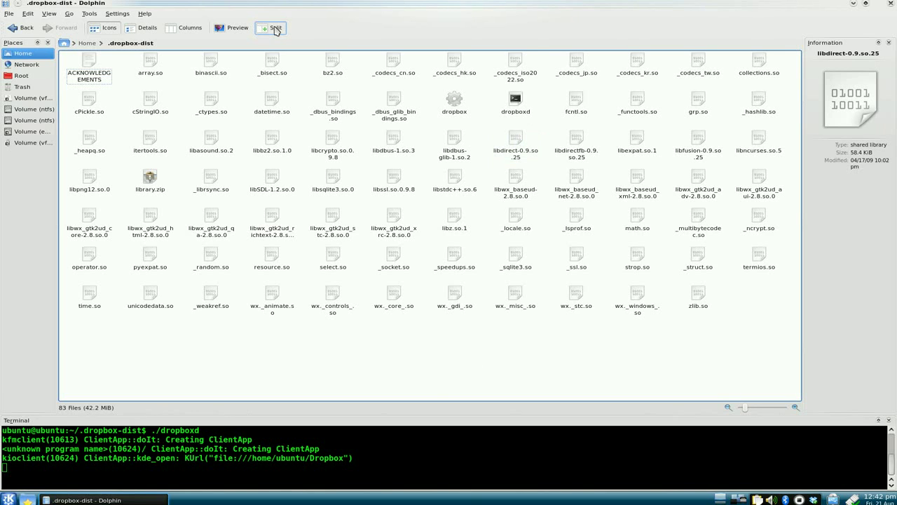
click(276, 29)
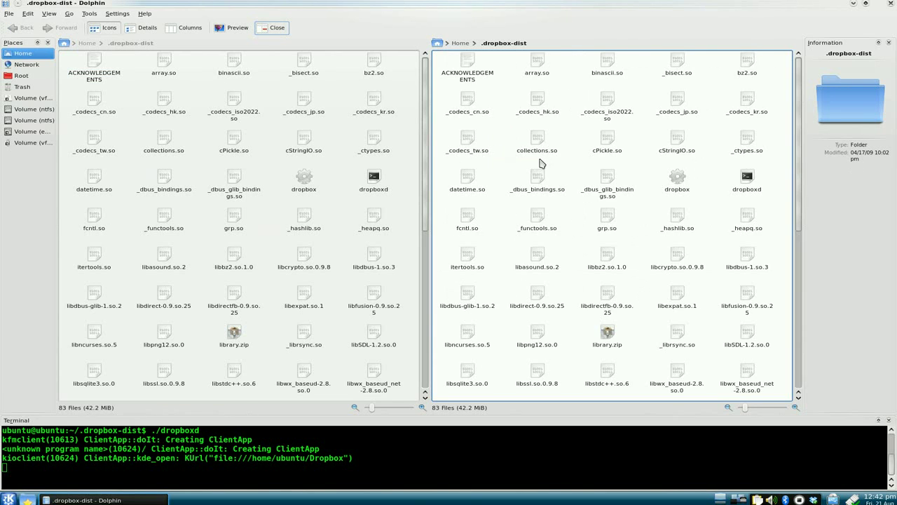
click(461, 44)
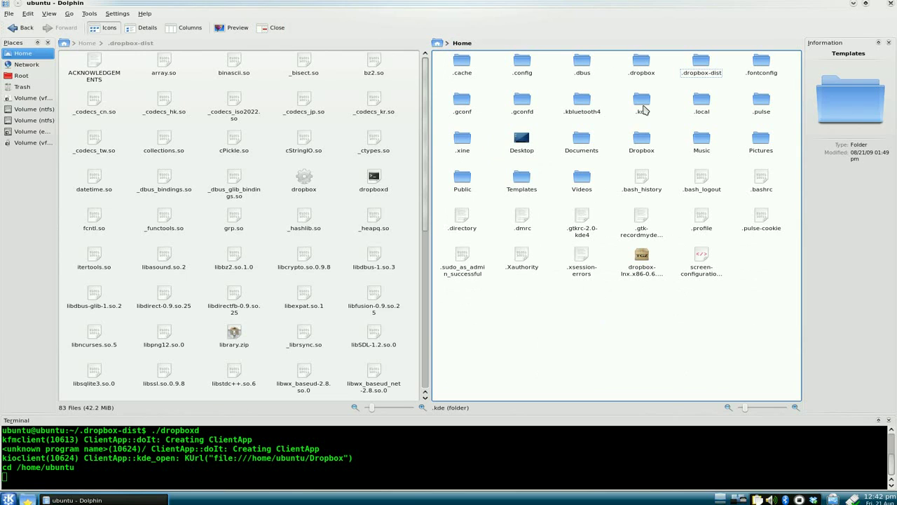
click(642, 109)
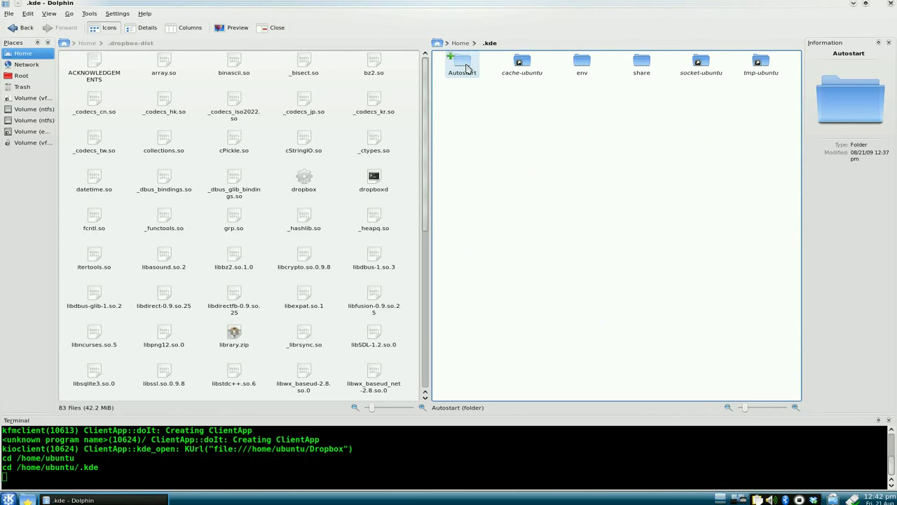
click(466, 68)
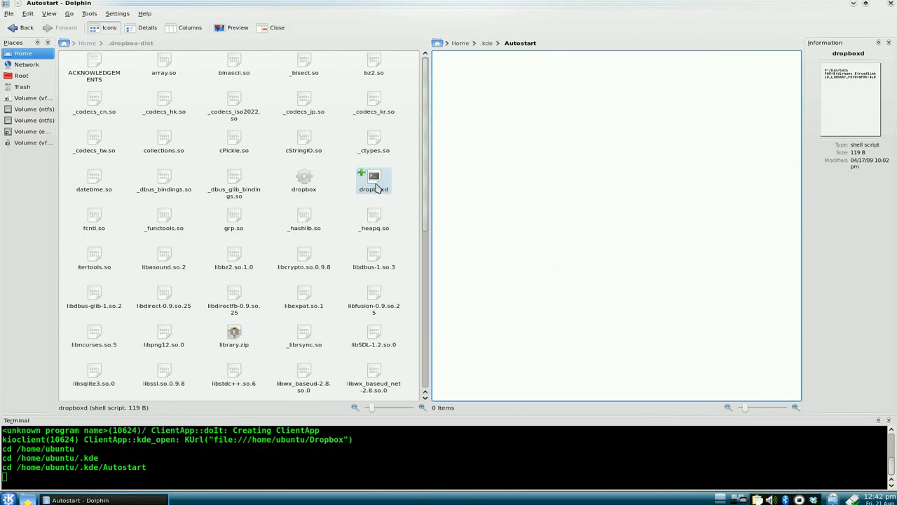
drag(377, 191, 525, 114)
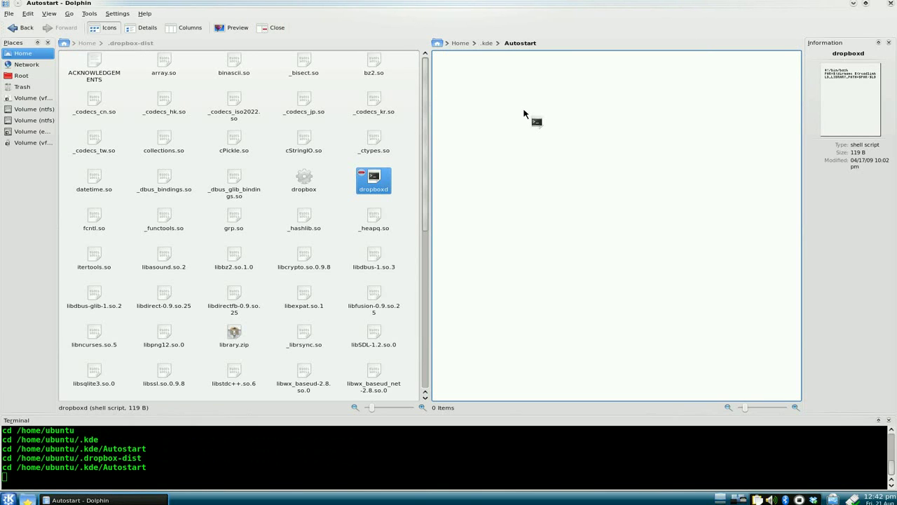
Step: Create a link to dropboxd in ~/.kde/Autostart, then close the split with F3
drag(524, 113, 524, 112)
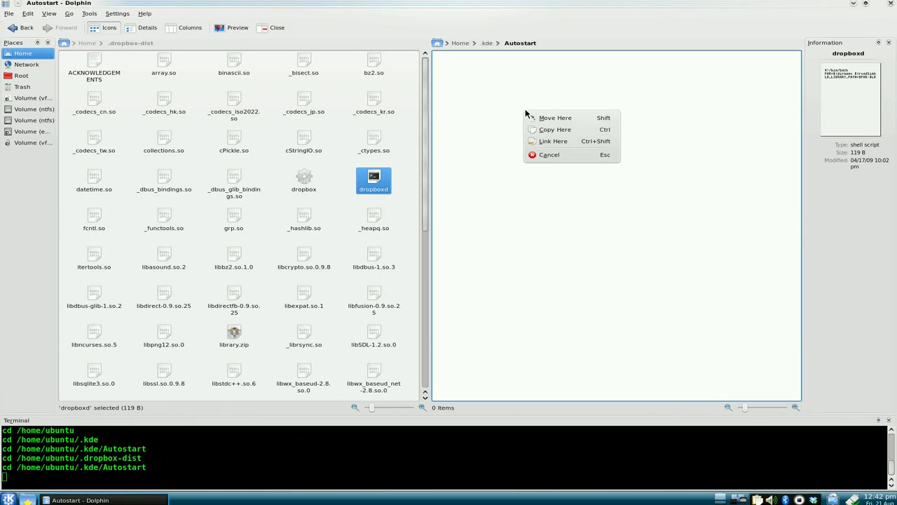
click(561, 144)
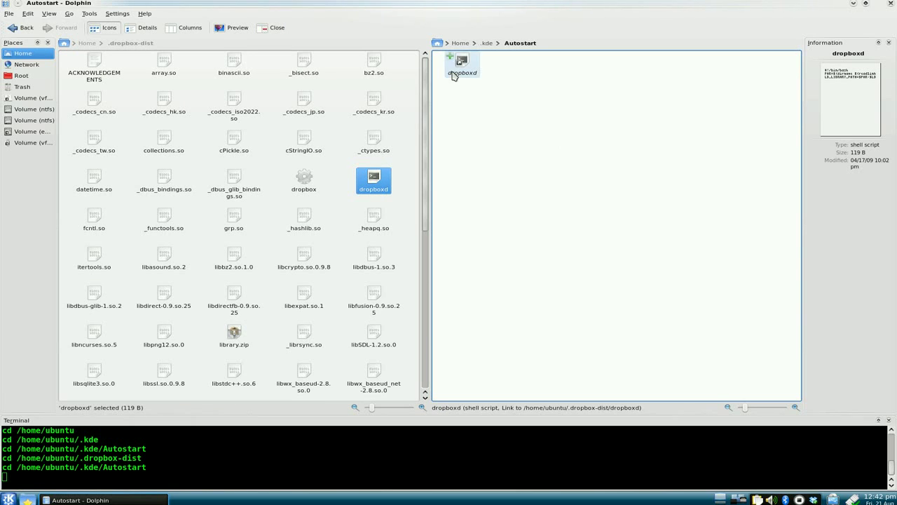
key(F3)
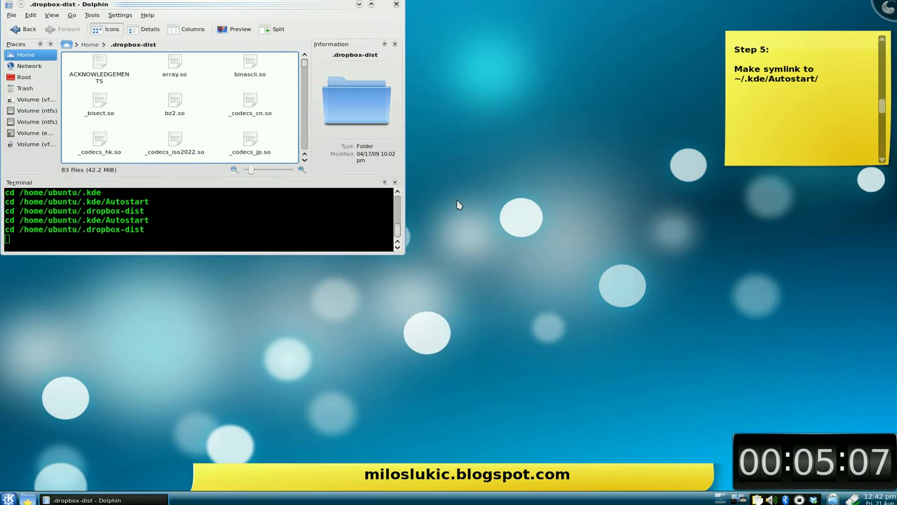
drag(882, 105, 881, 133)
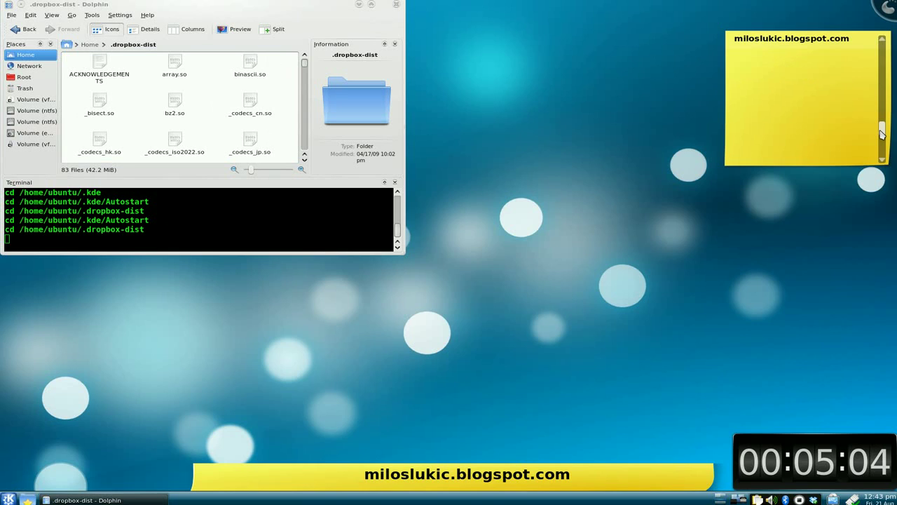
scroll(882, 133, up, 2)
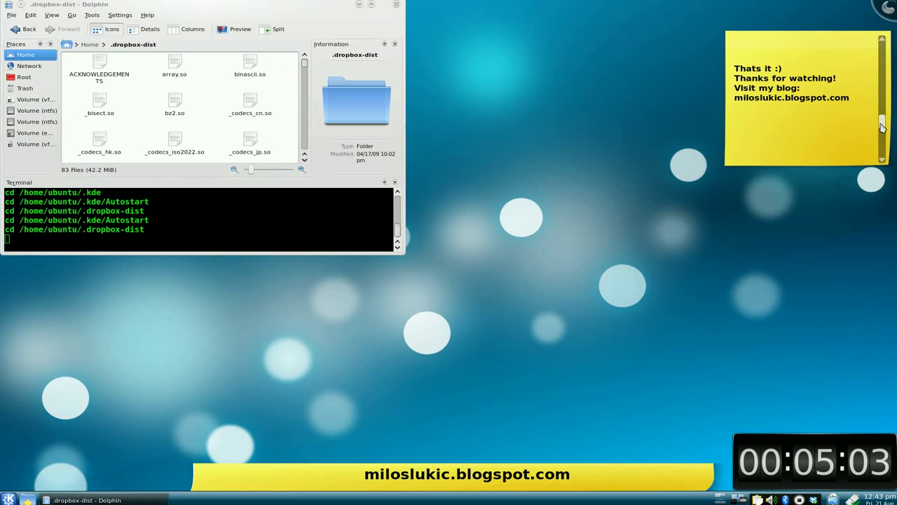